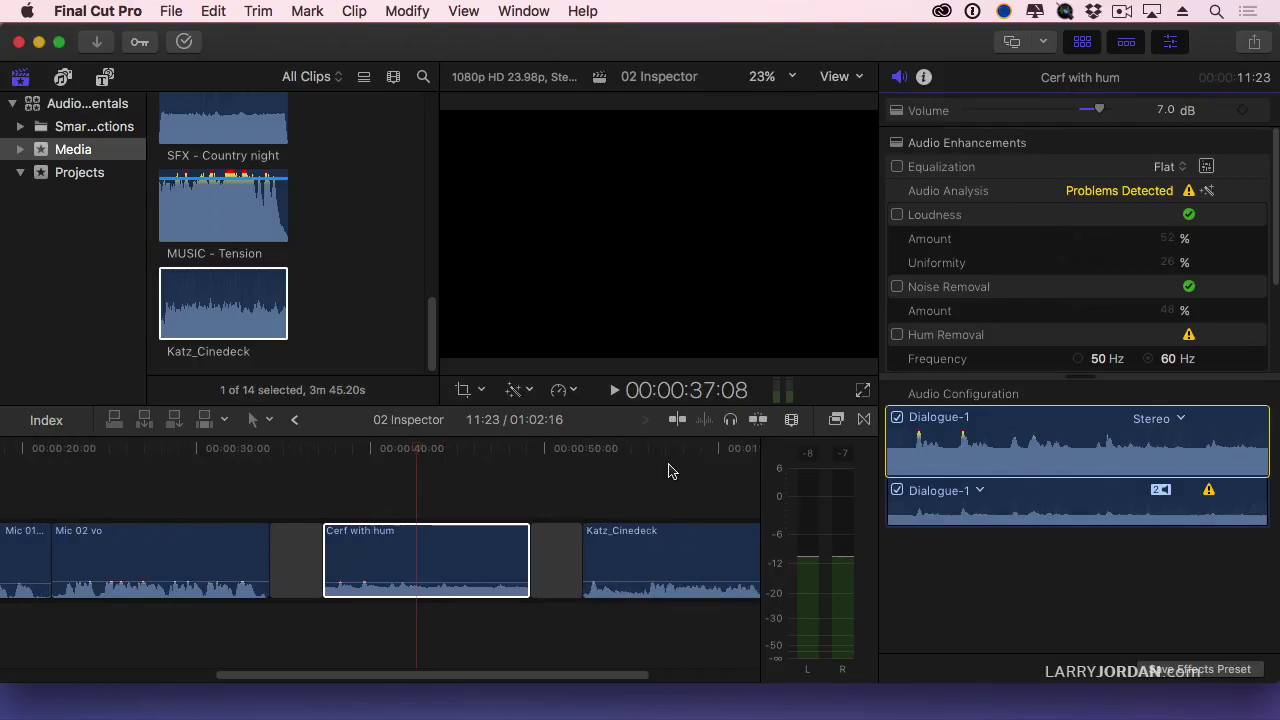
Step: Select the Katz_Cinedeck interview clip and play it from just before its start
scroll(669, 471, right, 3)
click(614, 535)
click(511, 450)
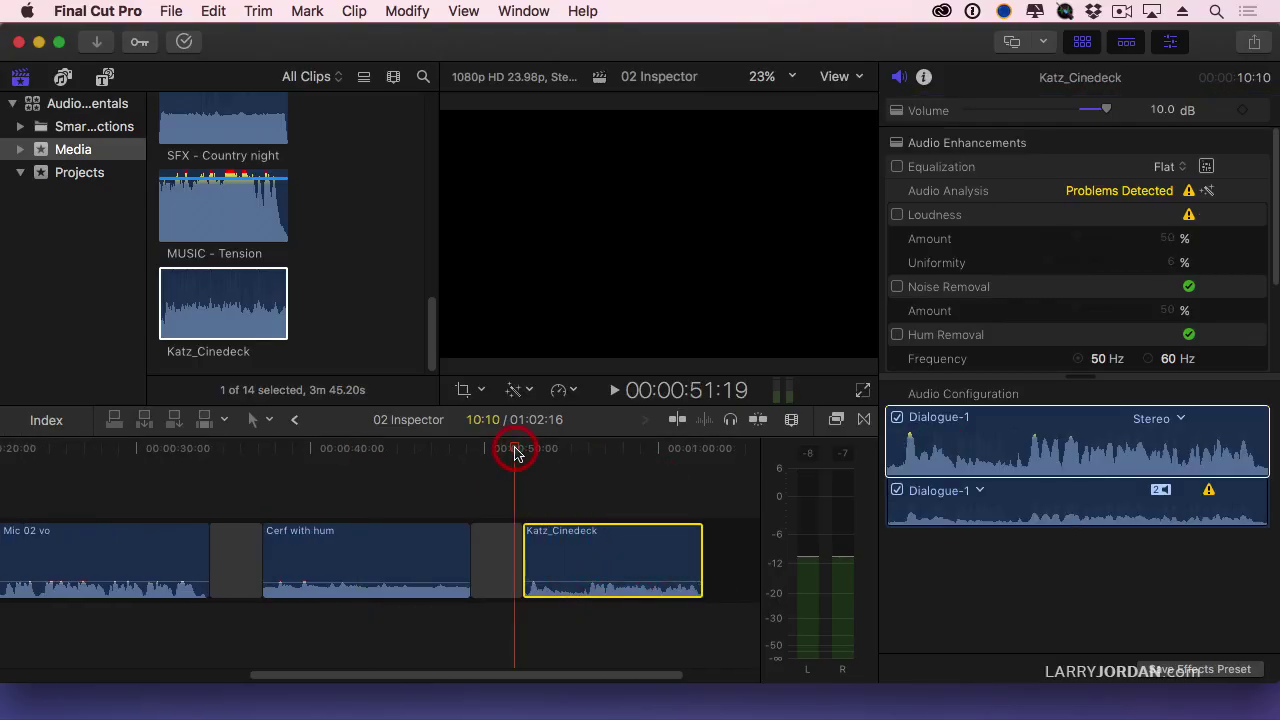
key(space)
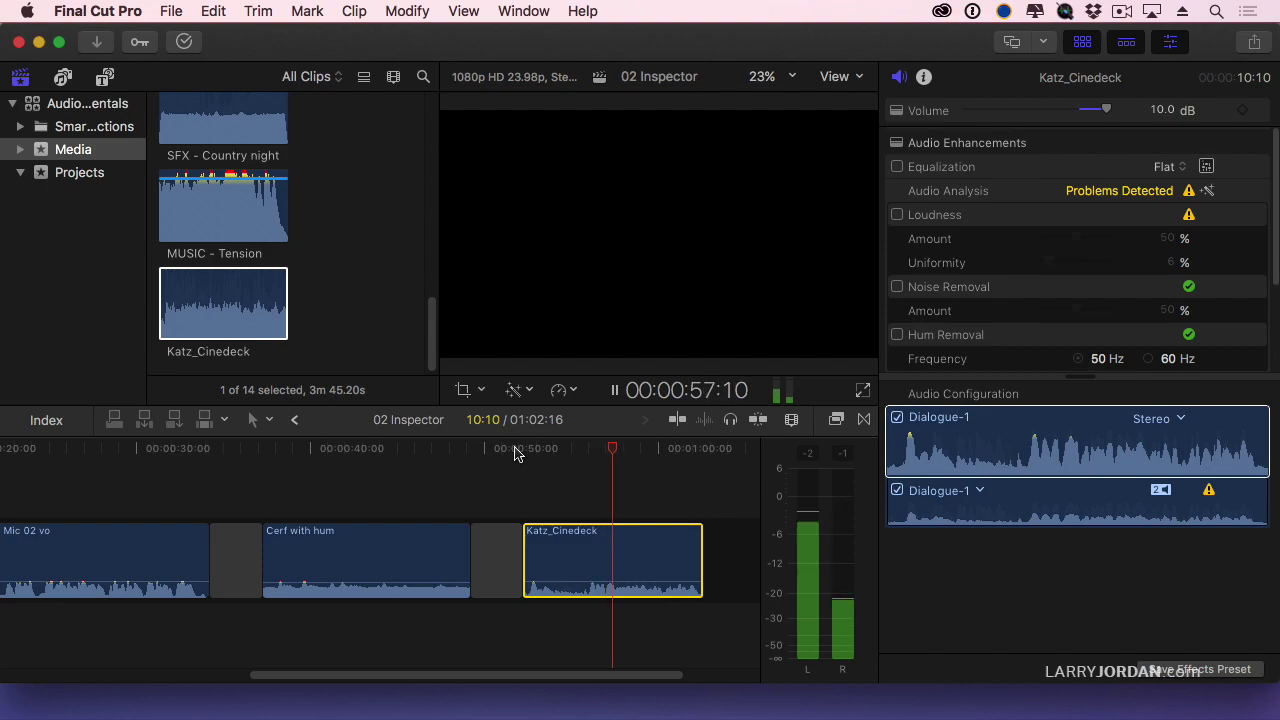
click(514, 453)
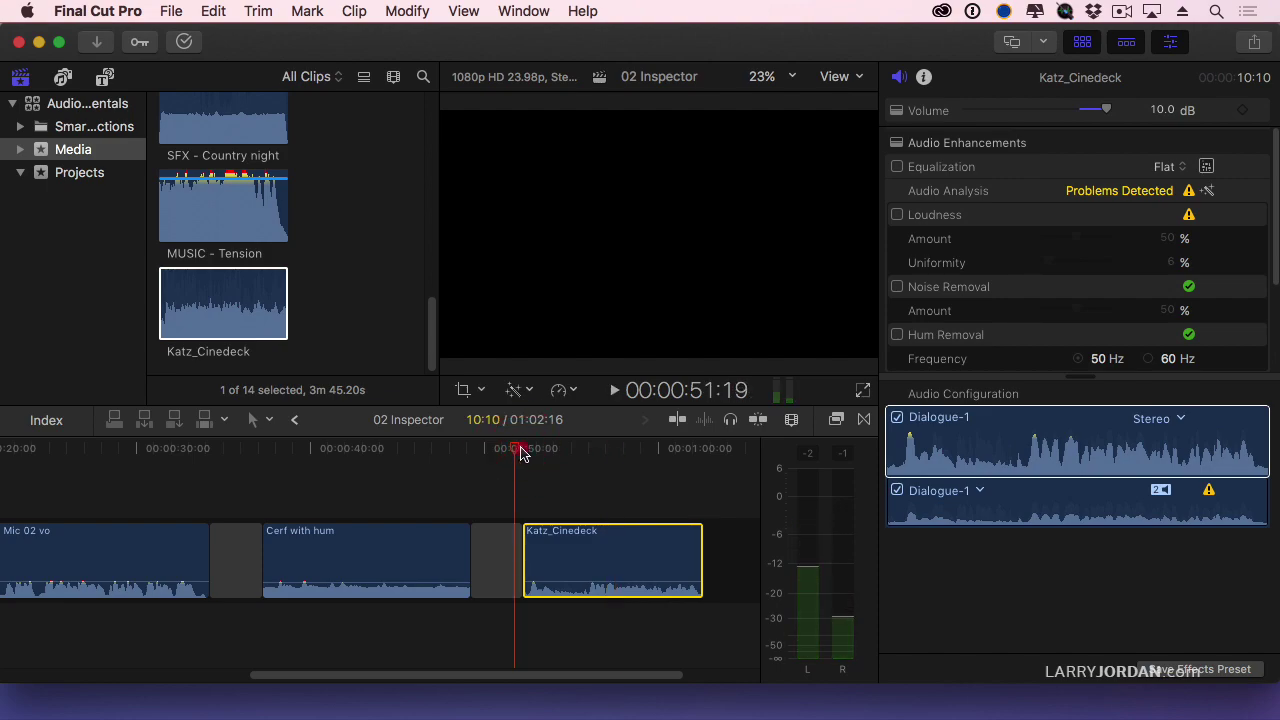
Step: Replay the clip from 52:03, then select its Dialogue-1 audio component
click(520, 453)
key(space)
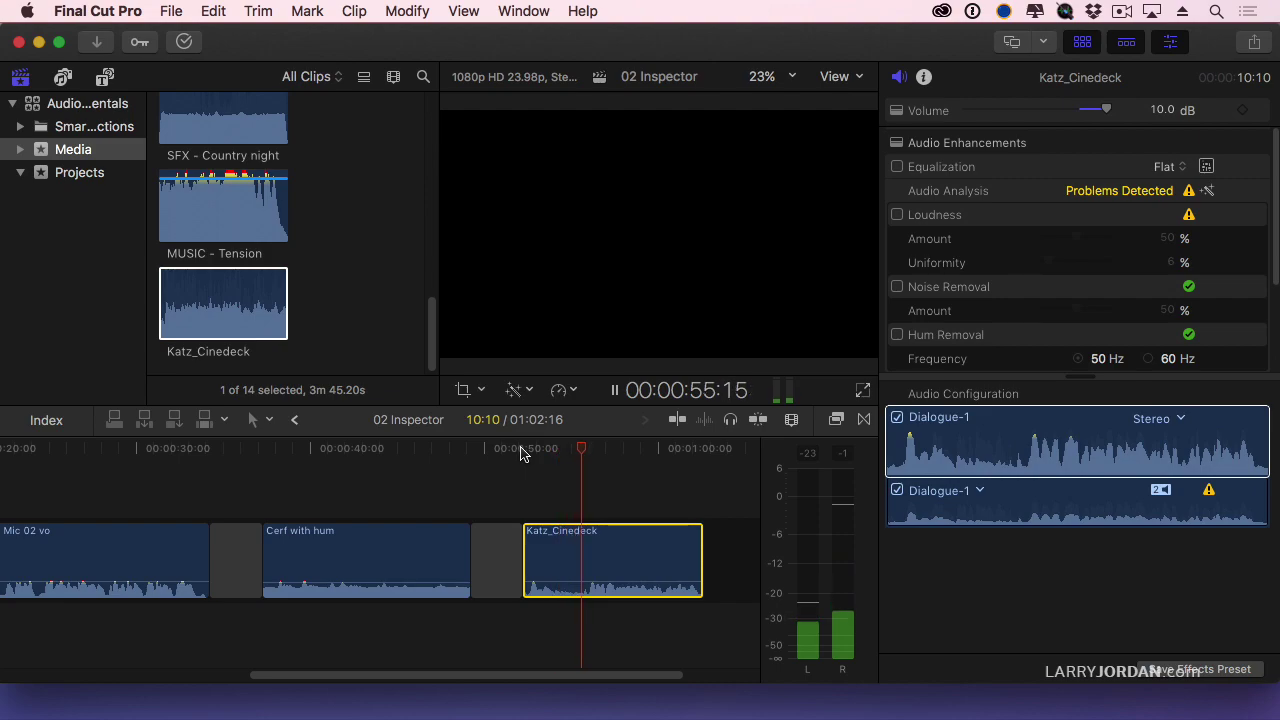
key(space)
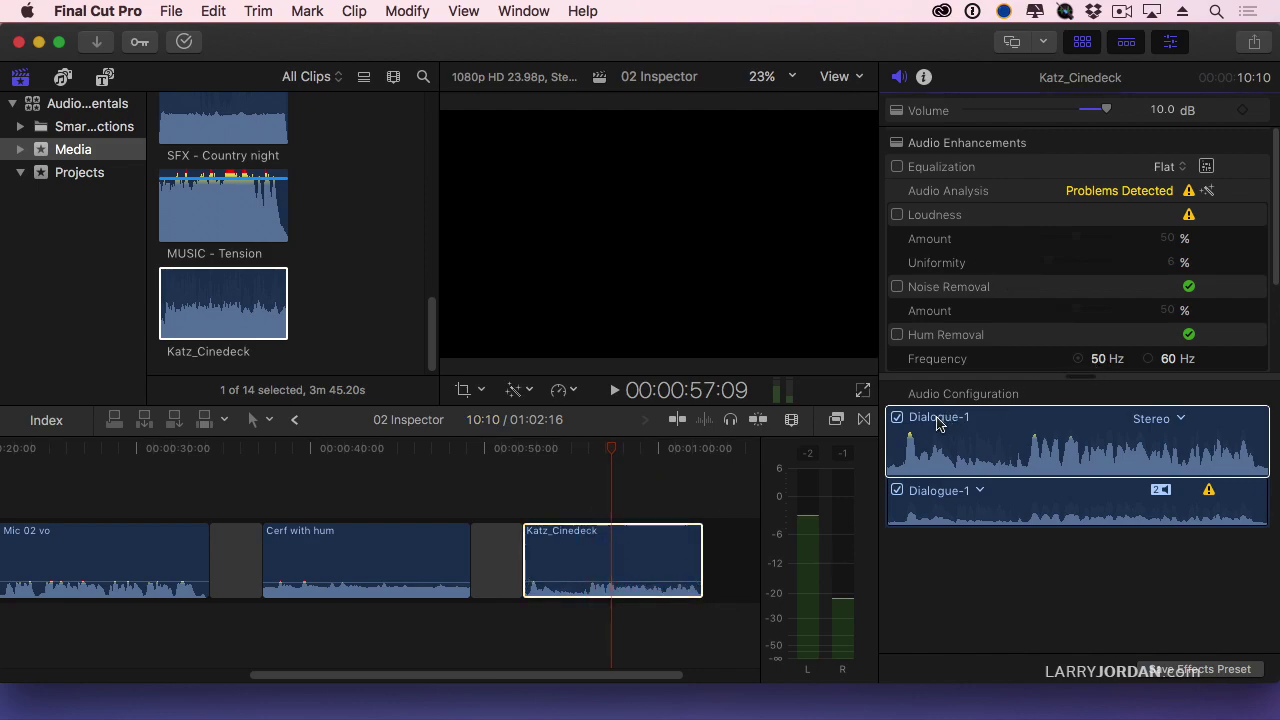
click(980, 440)
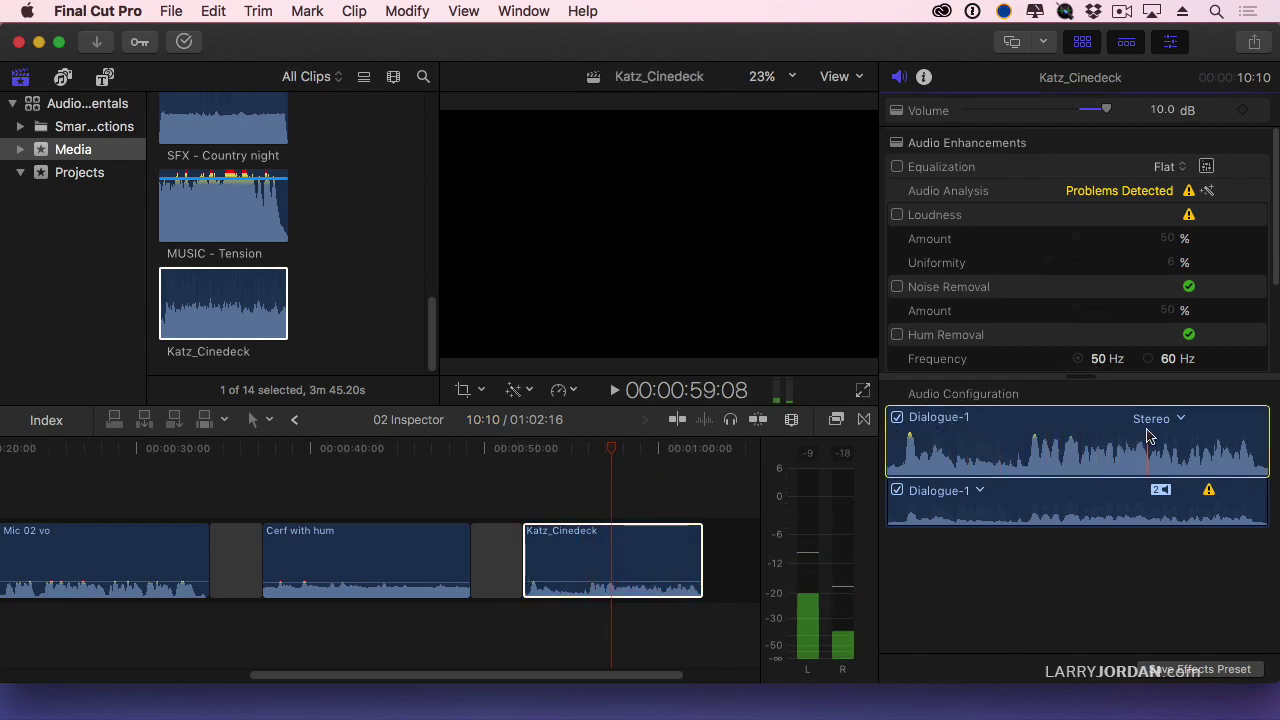
Step: Change the audio configuration from Stereo to Dual Mono and reselect the Katz_Cinedeck clip
click(1158, 420)
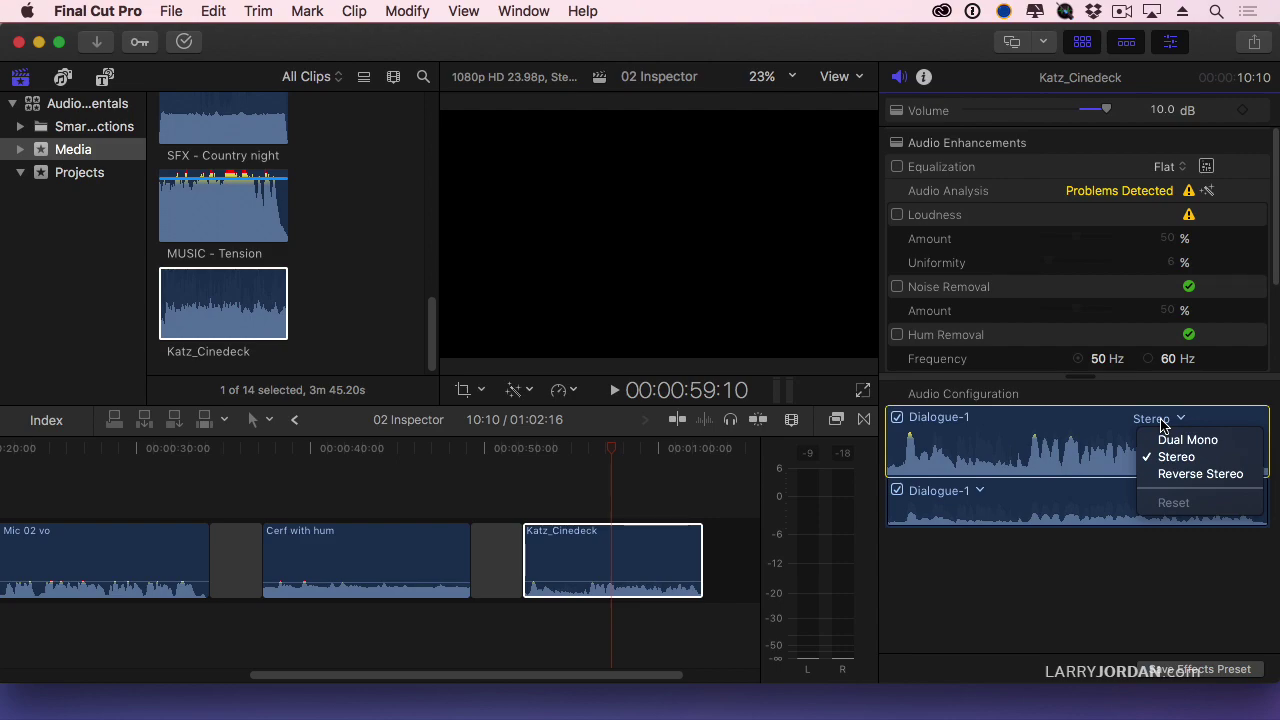
click(1212, 440)
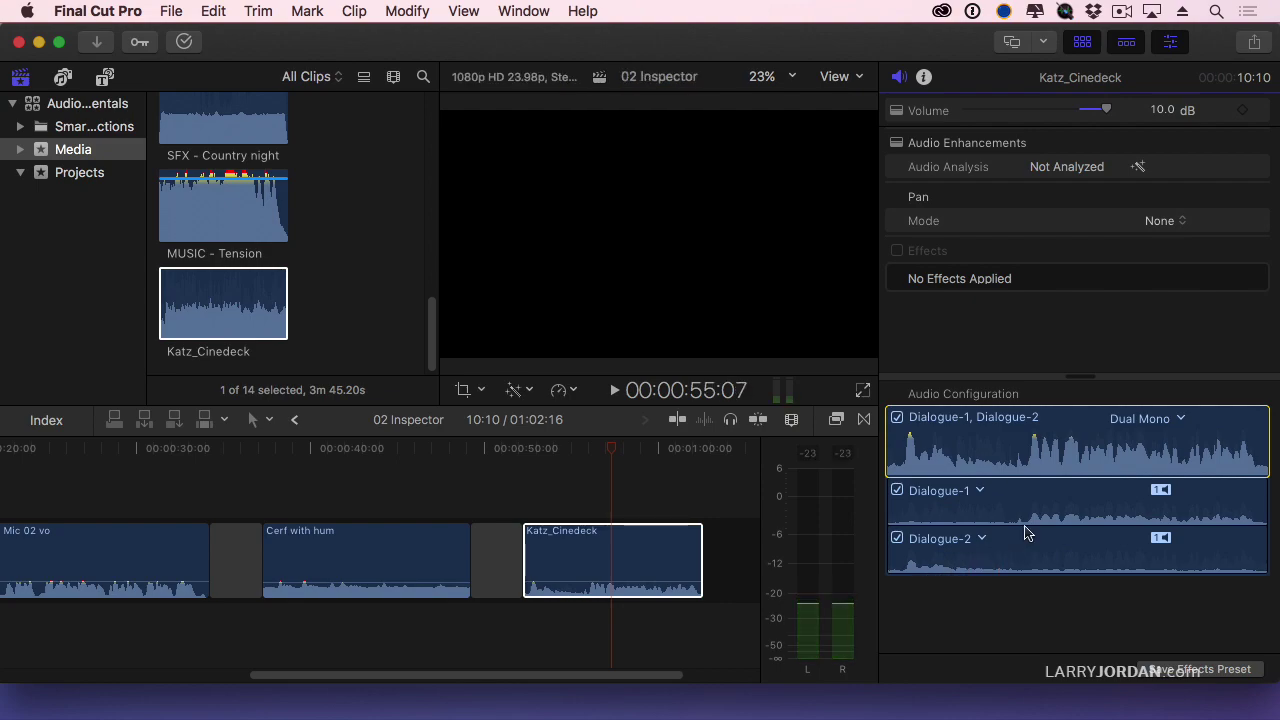
click(657, 556)
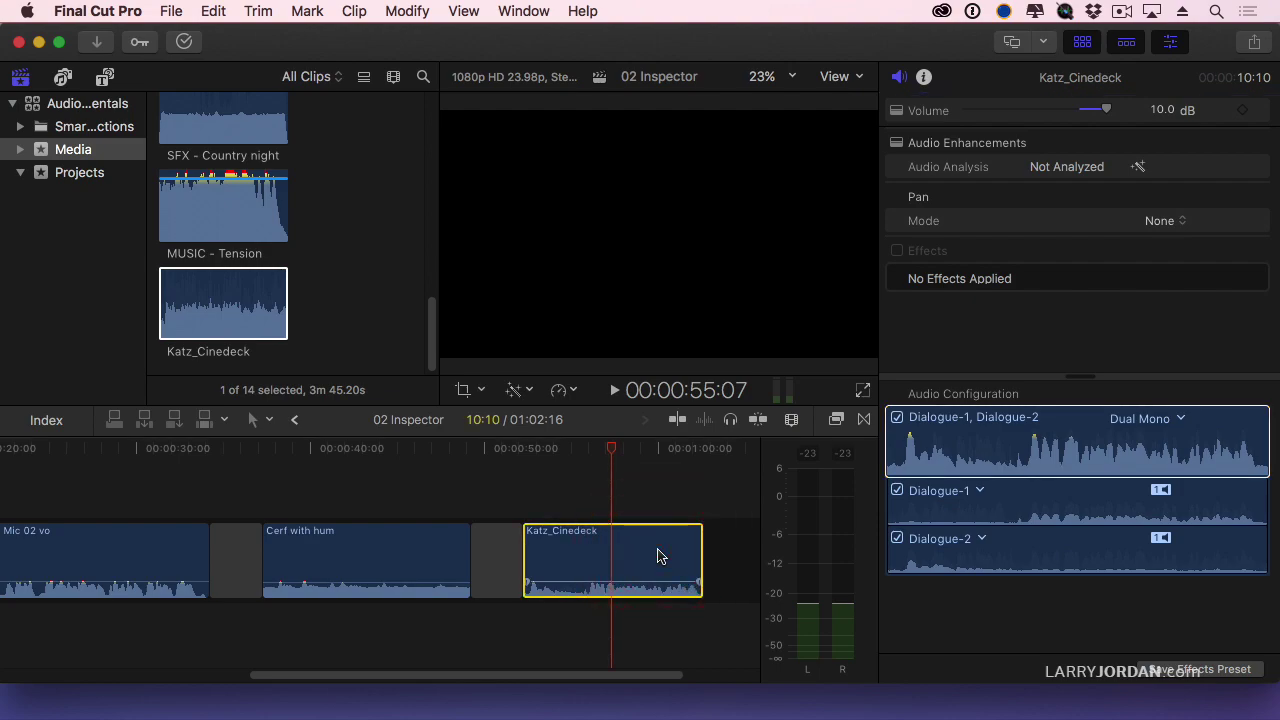
Step: Expand the Katz_Cinedeck clip's audio components into separate timeline lanes via the Clip menu
click(356, 11)
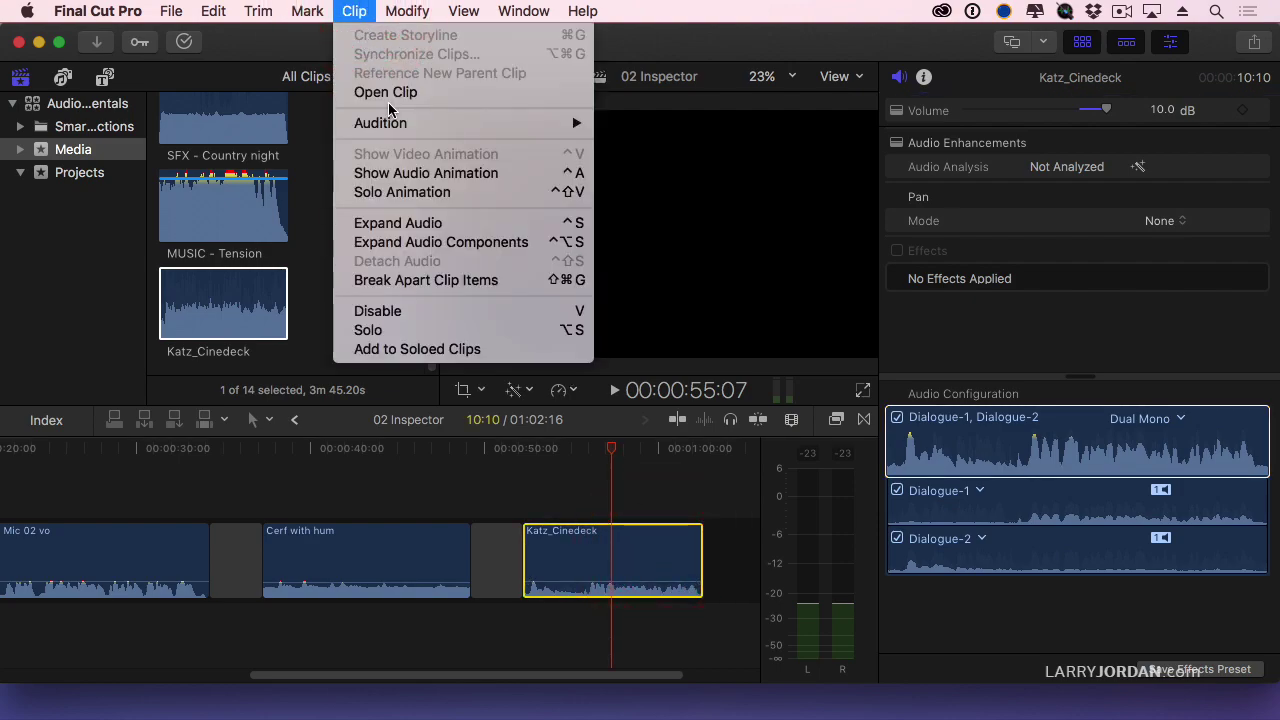
click(446, 250)
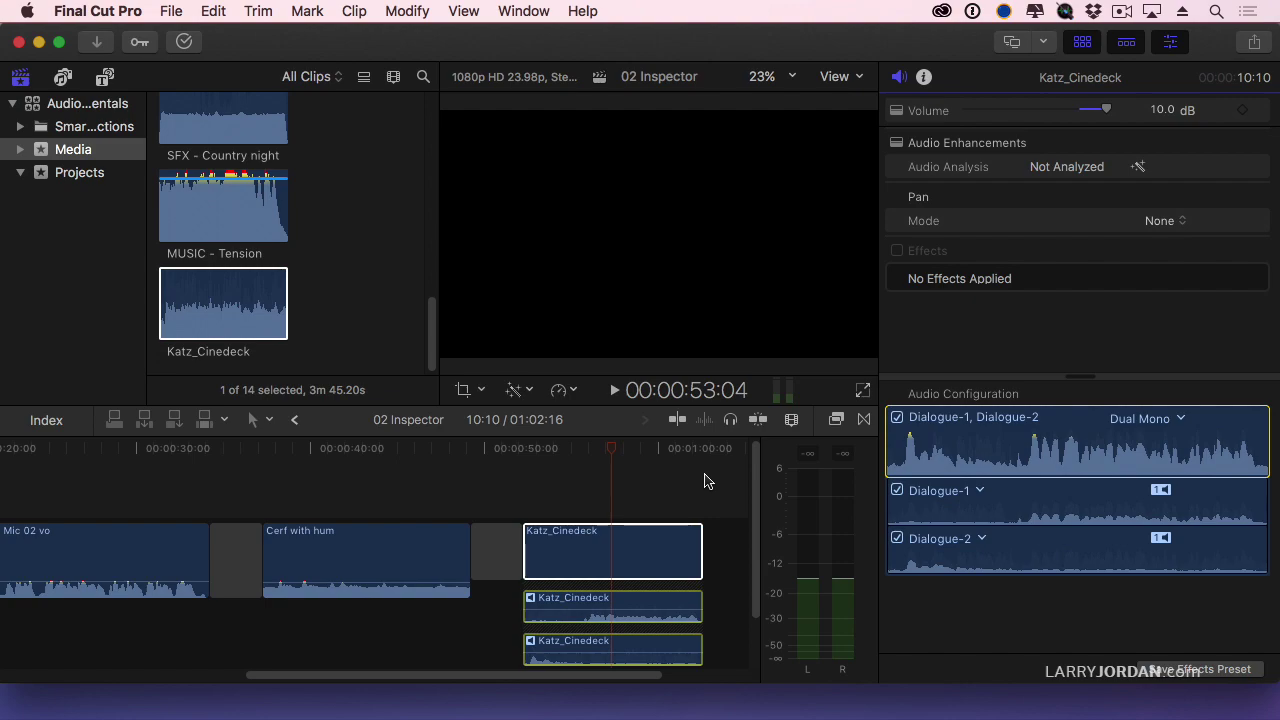
scroll(702, 482, down, 3)
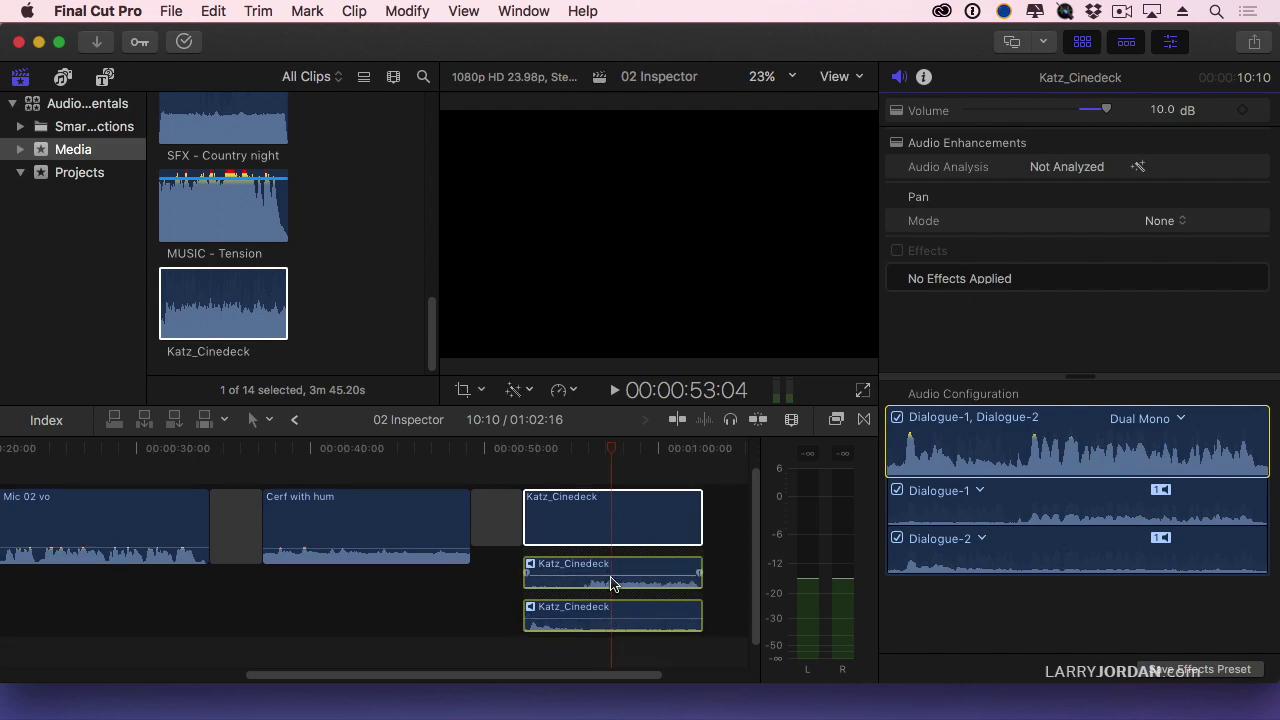
Step: Trim the upper channel's start later and the lower channel's end earlier, then play back
drag(524, 574, 586, 577)
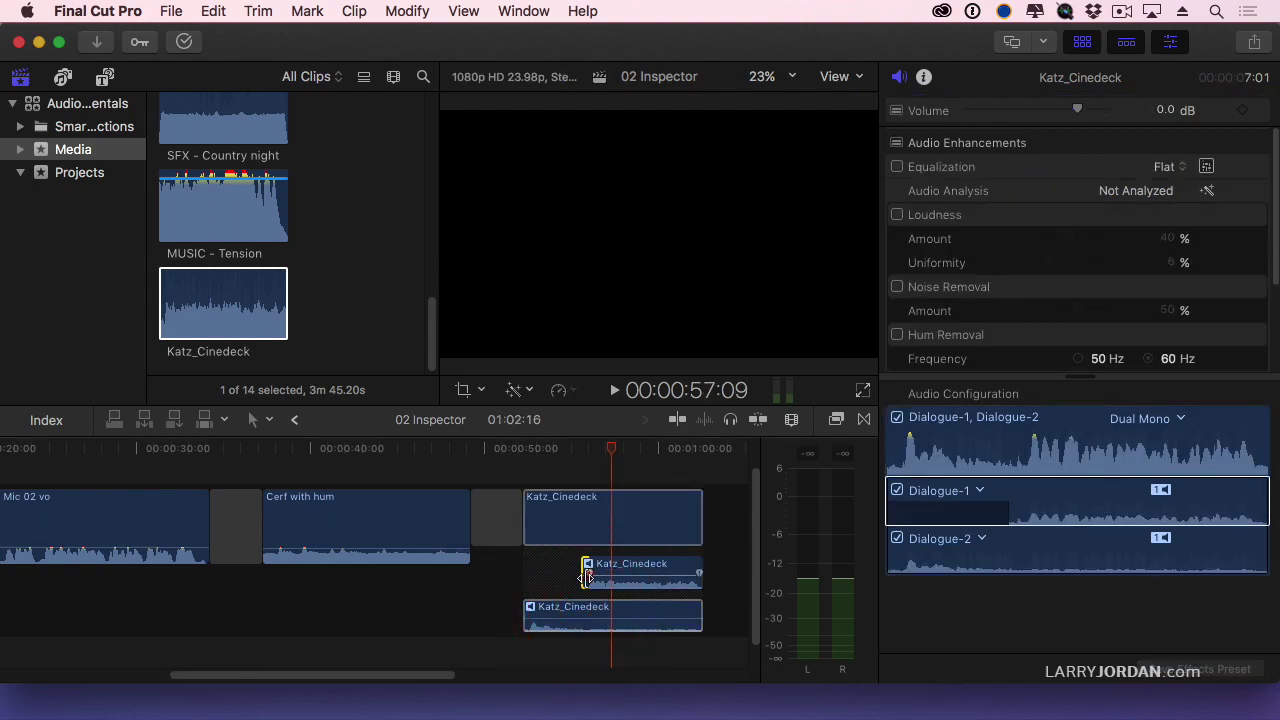
drag(700, 620, 590, 622)
click(520, 466)
key(space)
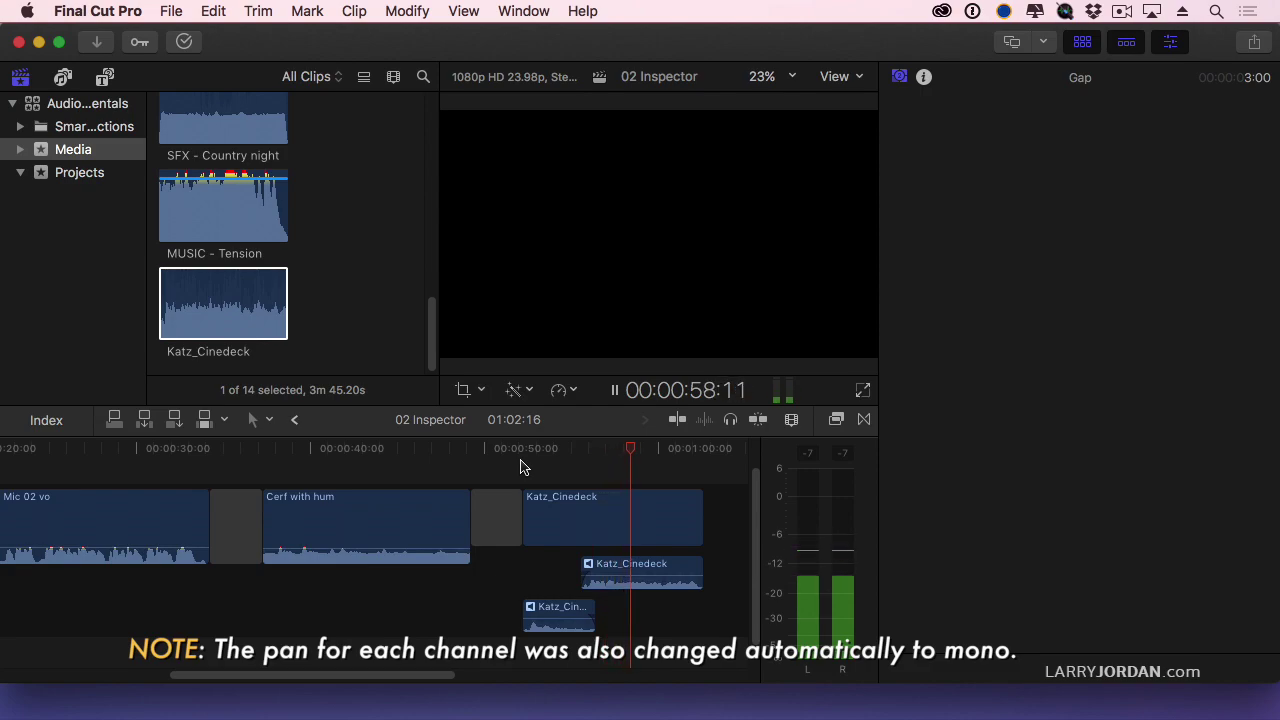
key(space)
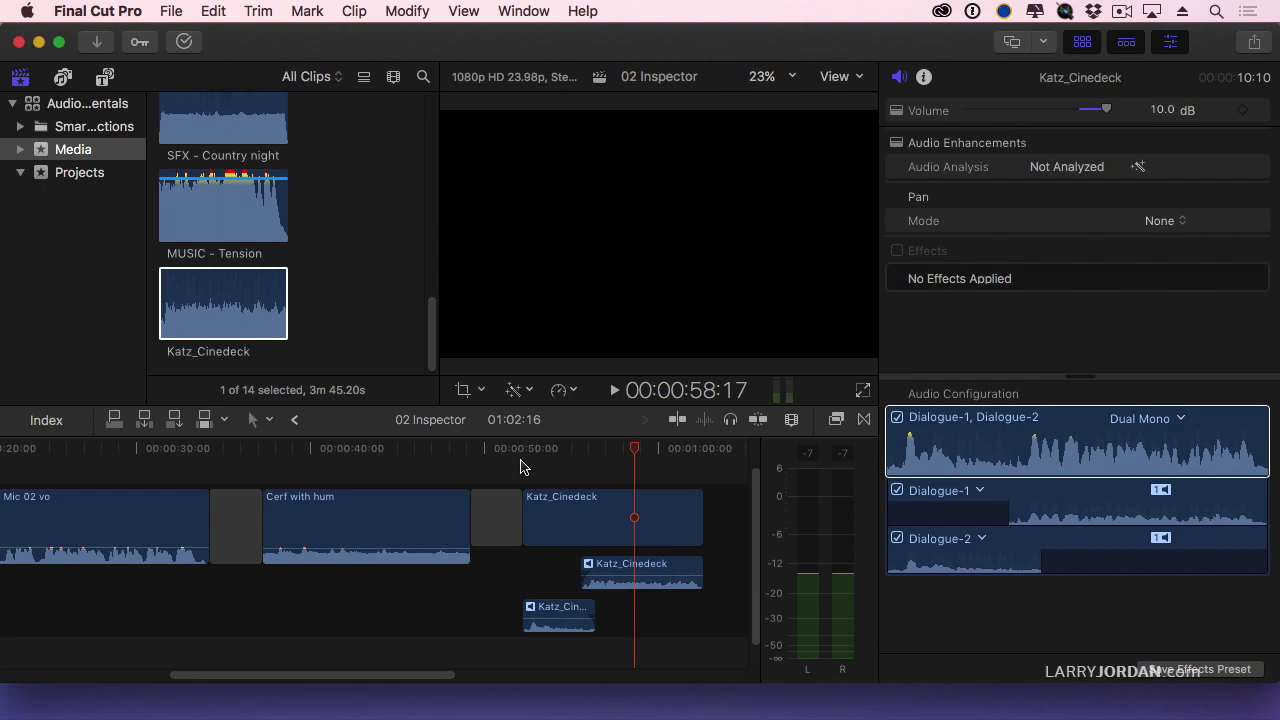
click(1170, 419)
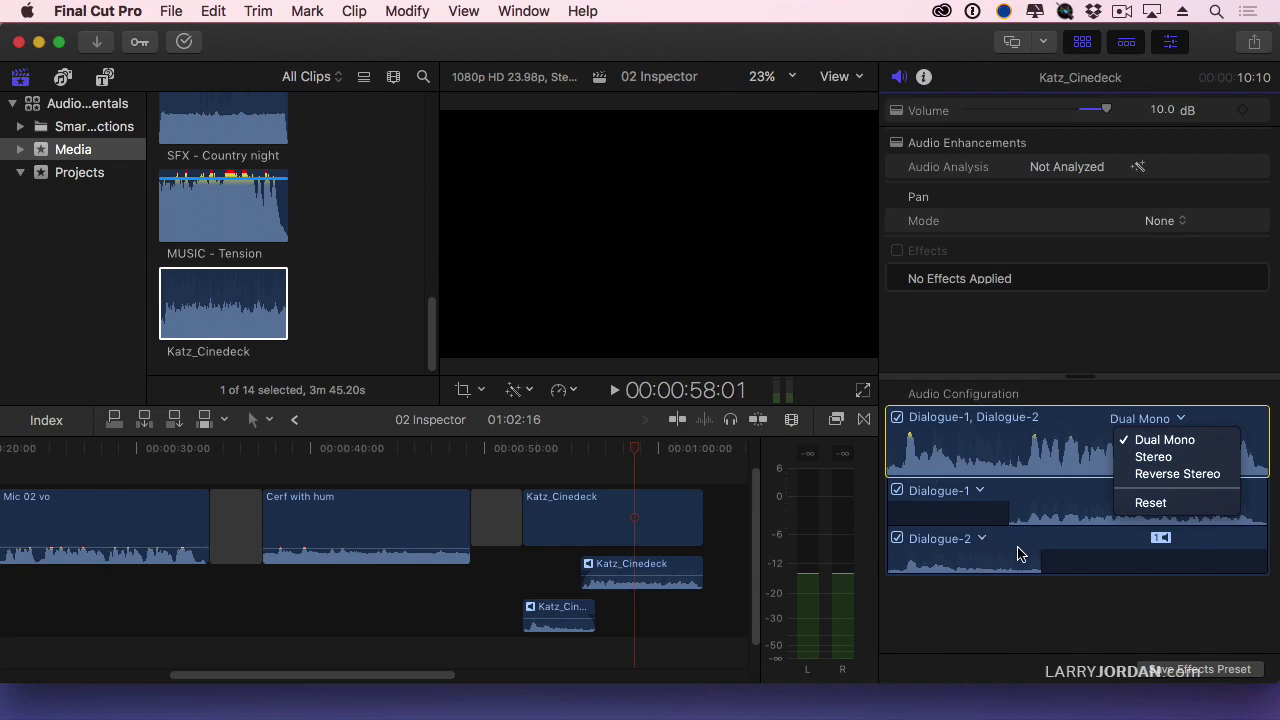
click(898, 541)
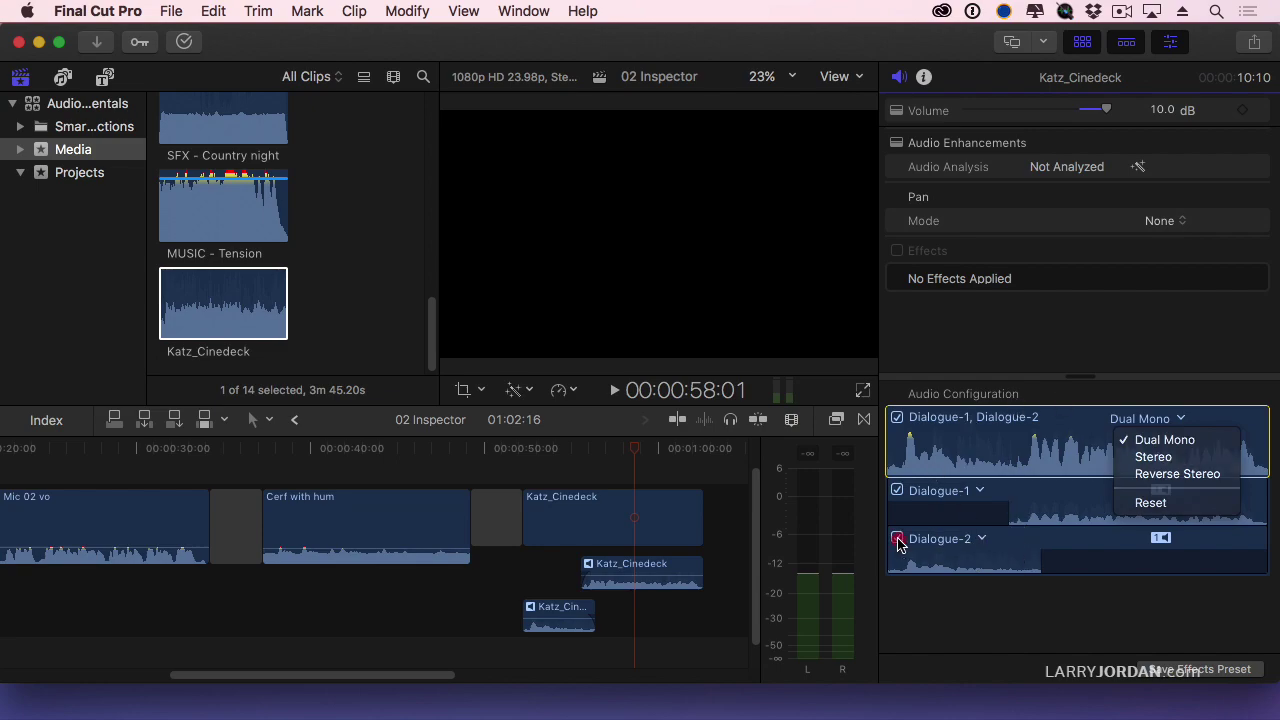
click(897, 539)
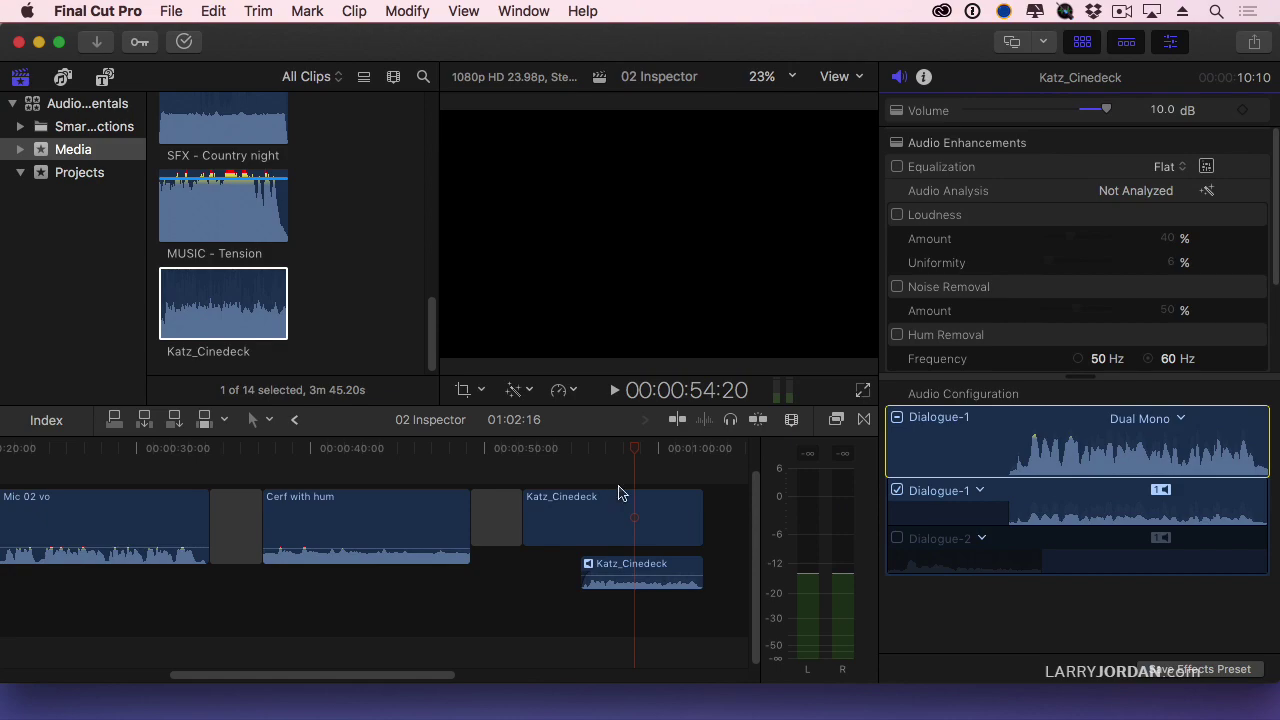
click(518, 460)
key(space)
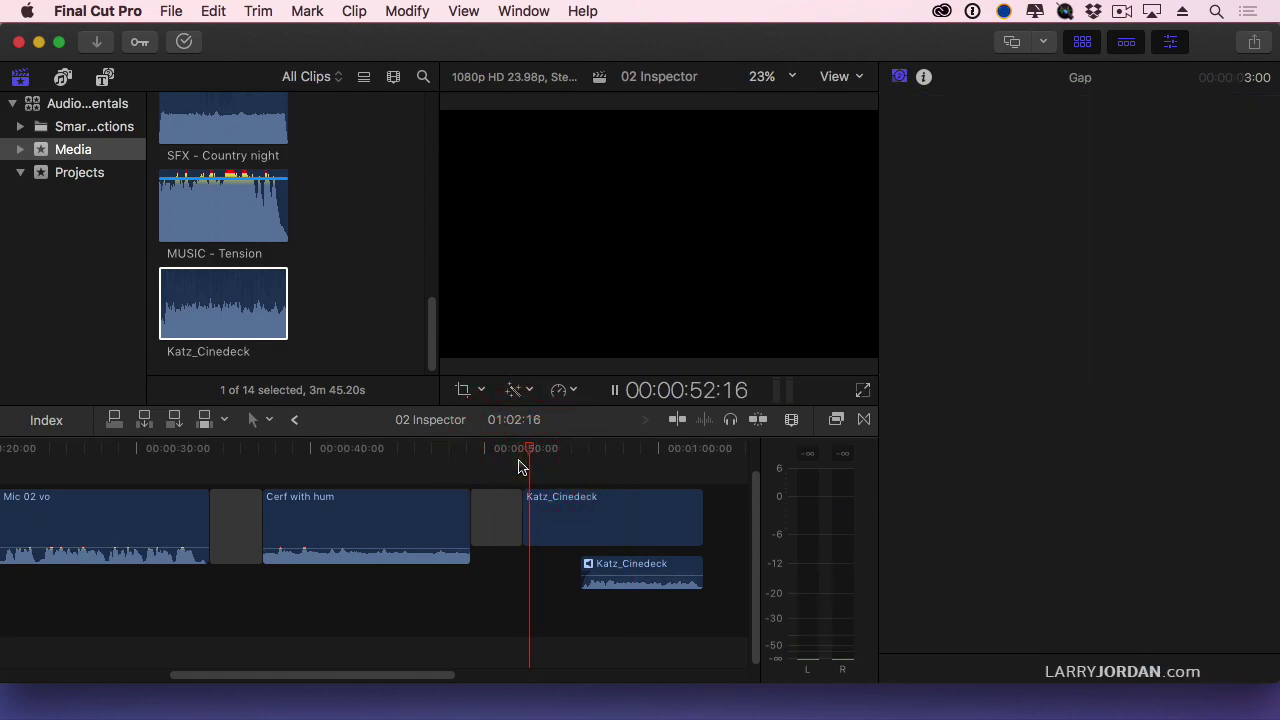
key(space)
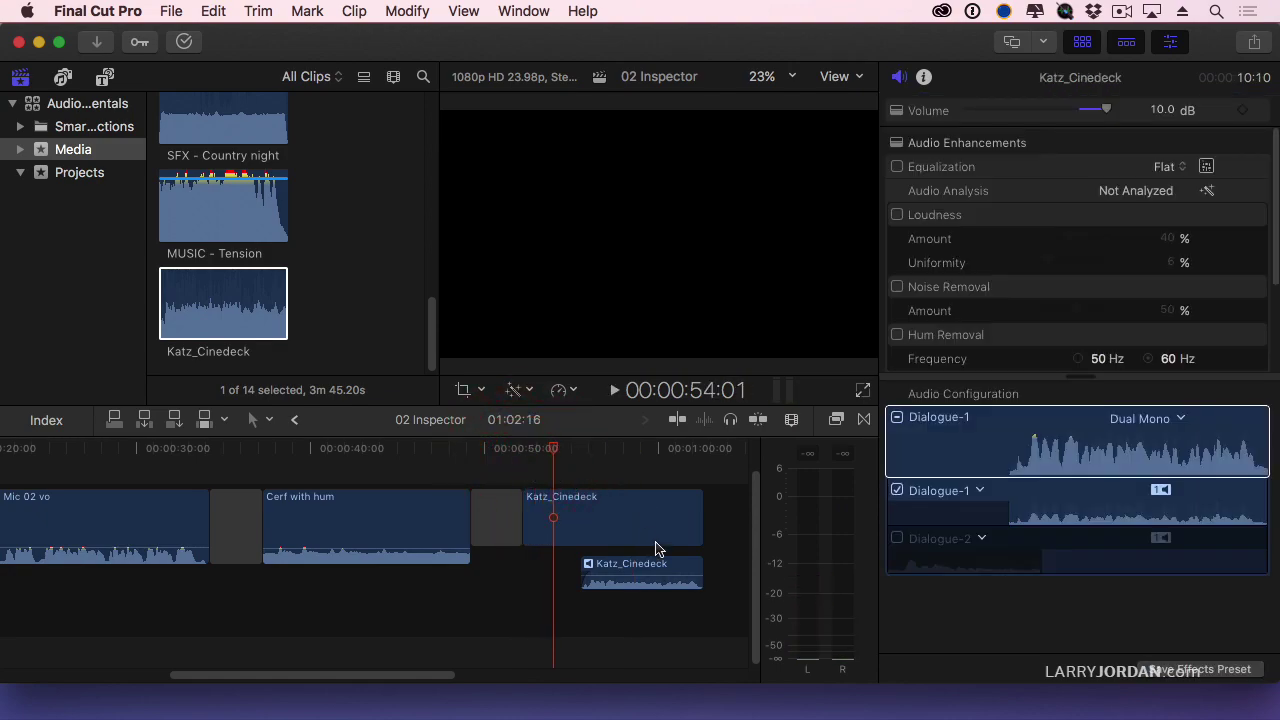
click(657, 548)
click(897, 539)
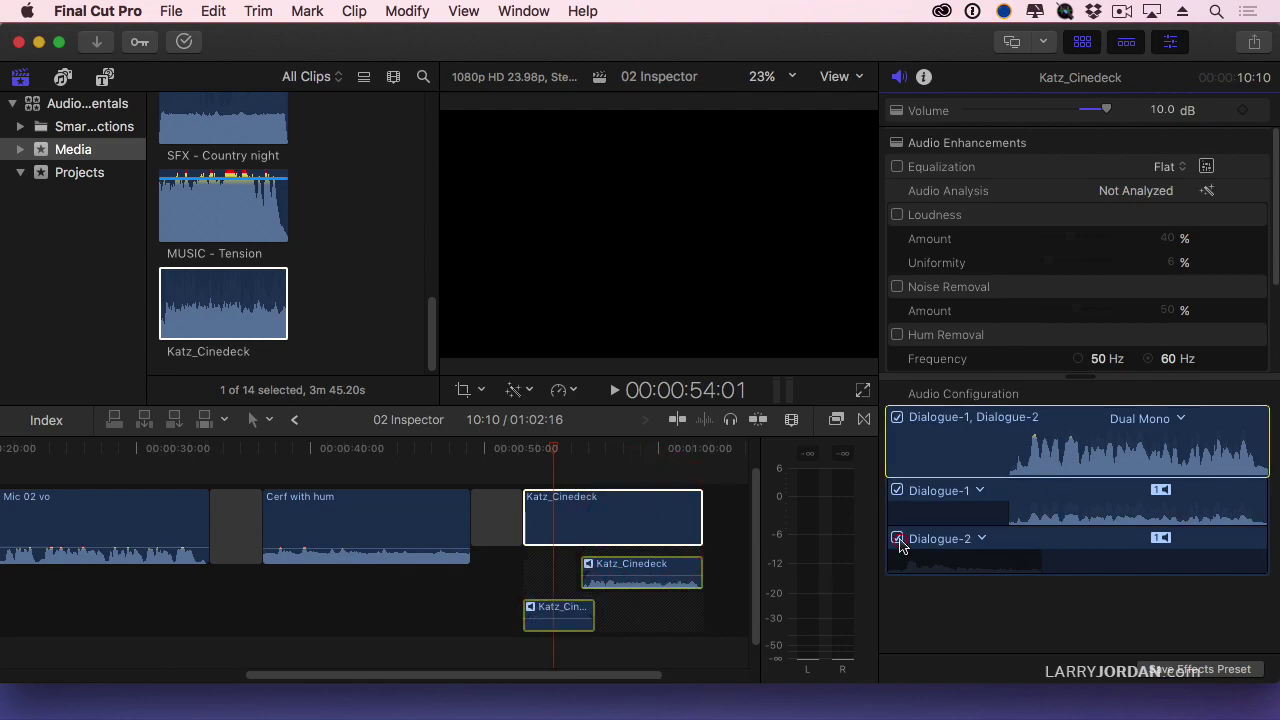
click(518, 450)
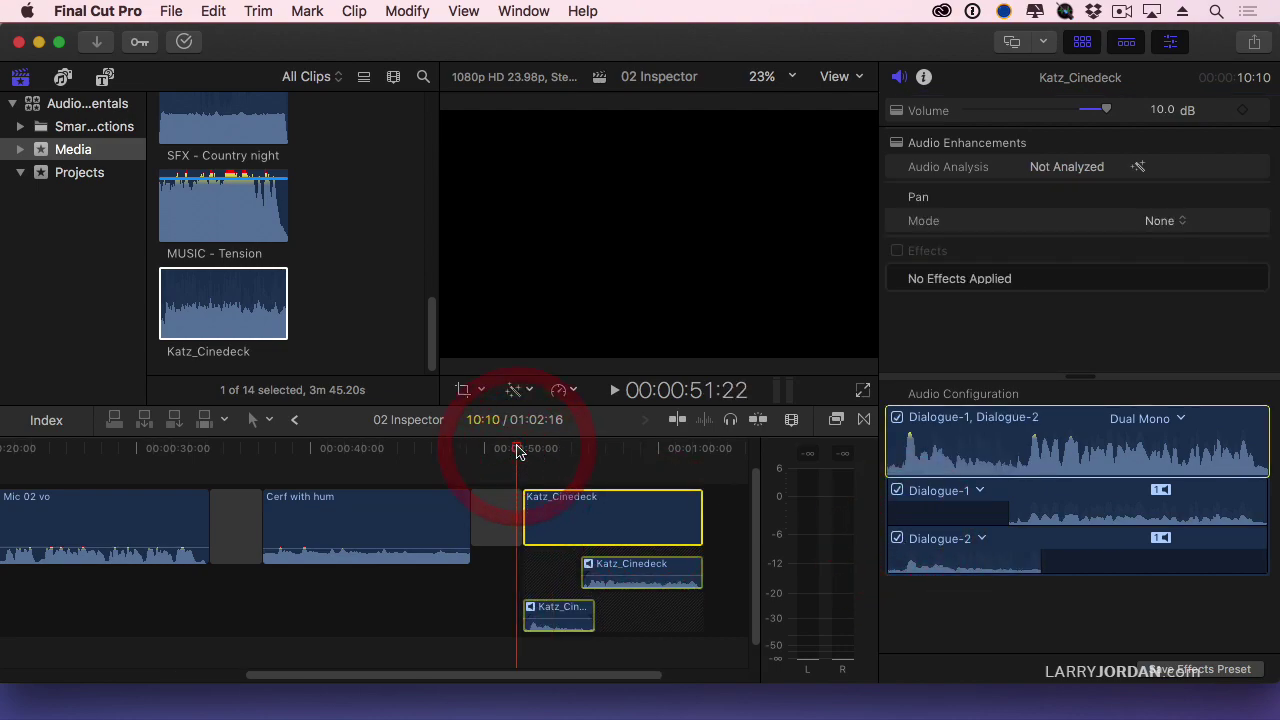
key(space)
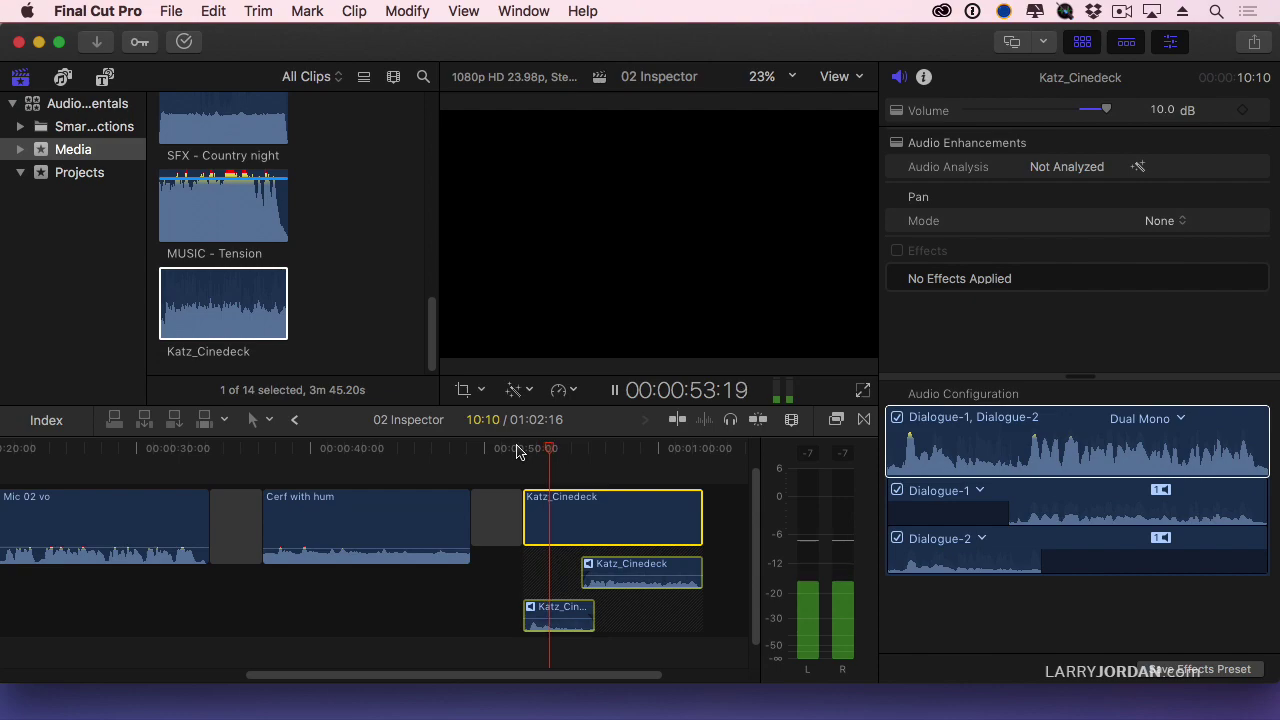
Step: Set the lower channel's volume to 4 dB, replaying the clip to check the level
key(space)
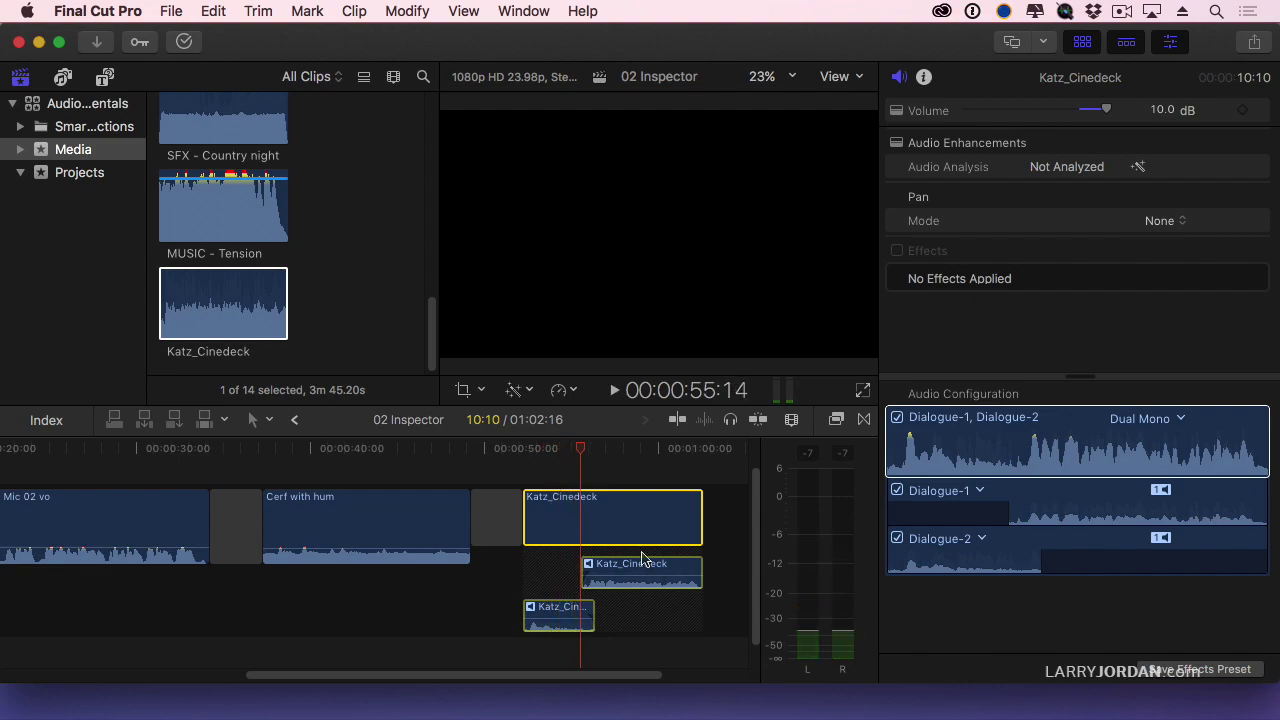
drag(571, 618, 571, 604)
click(517, 458)
key(space)
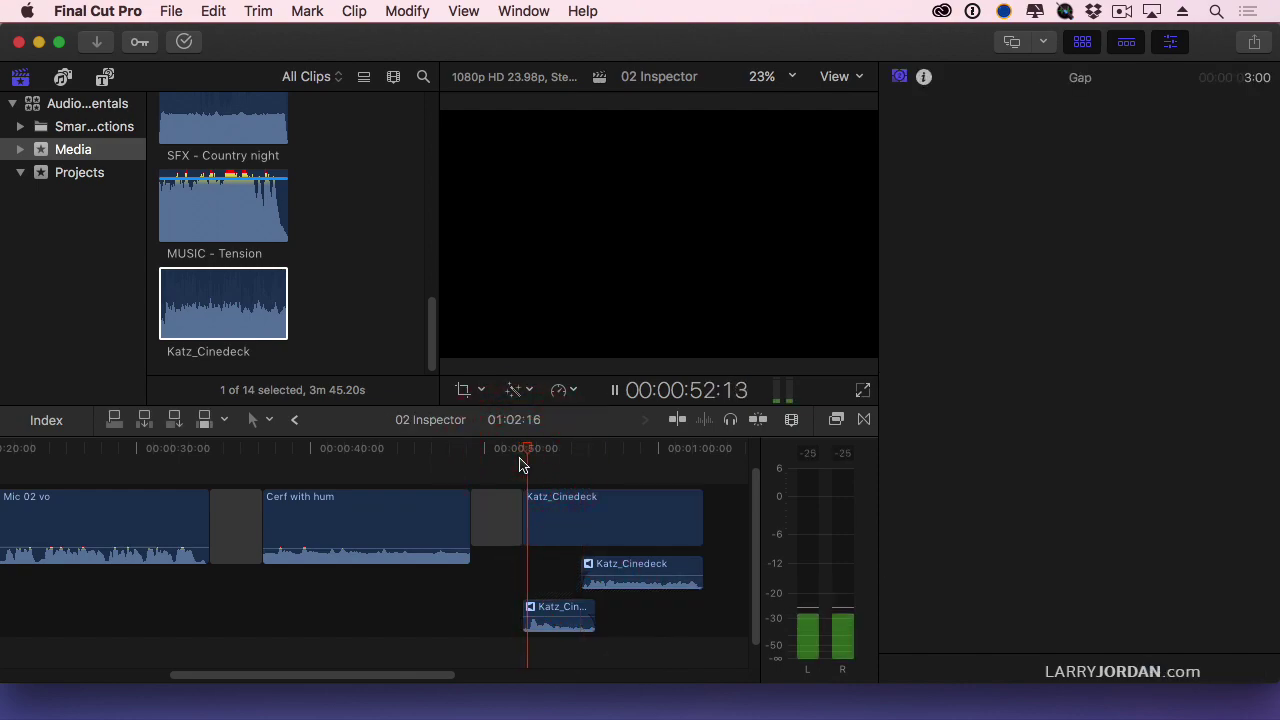
key(space)
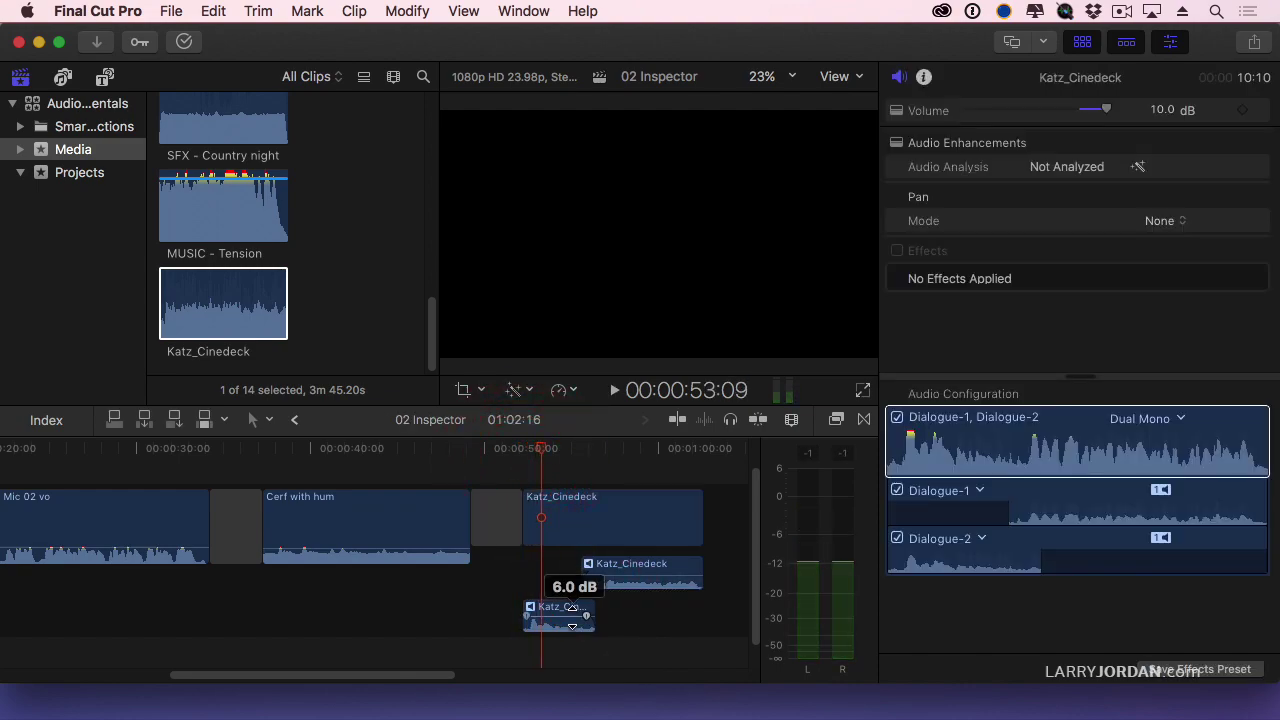
drag(572, 620, 572, 627)
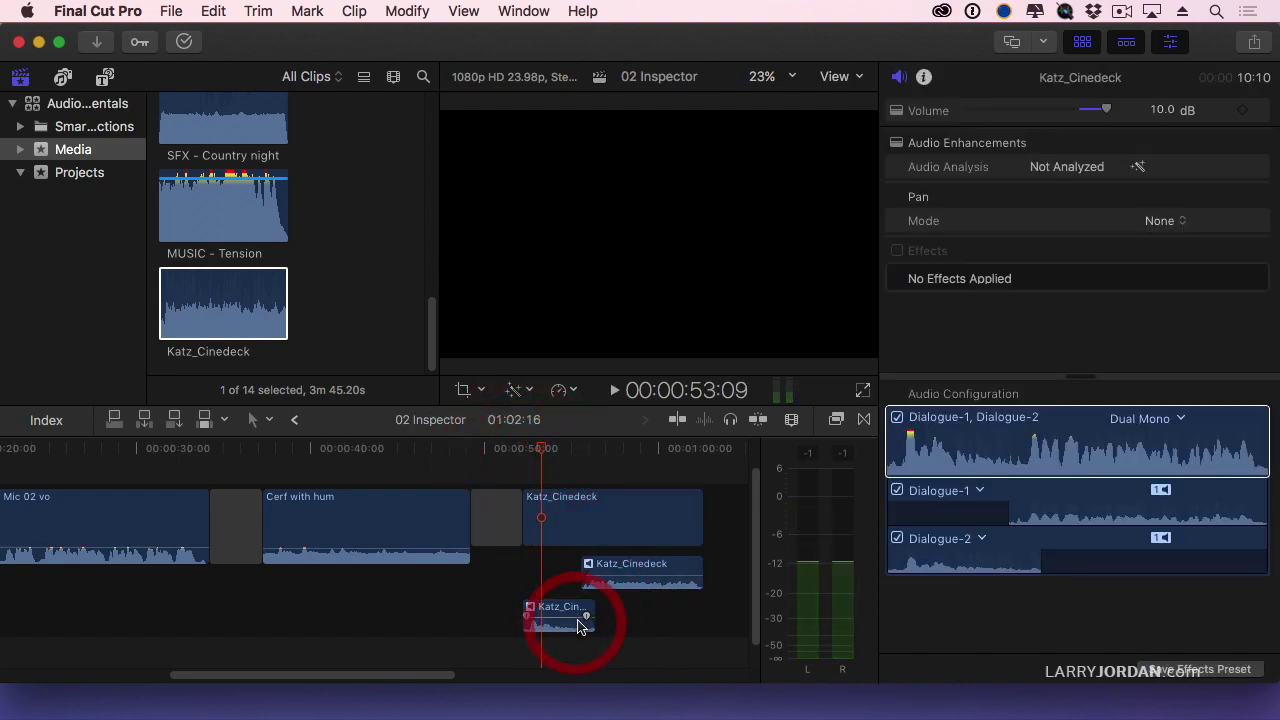
click(520, 449)
key(space)
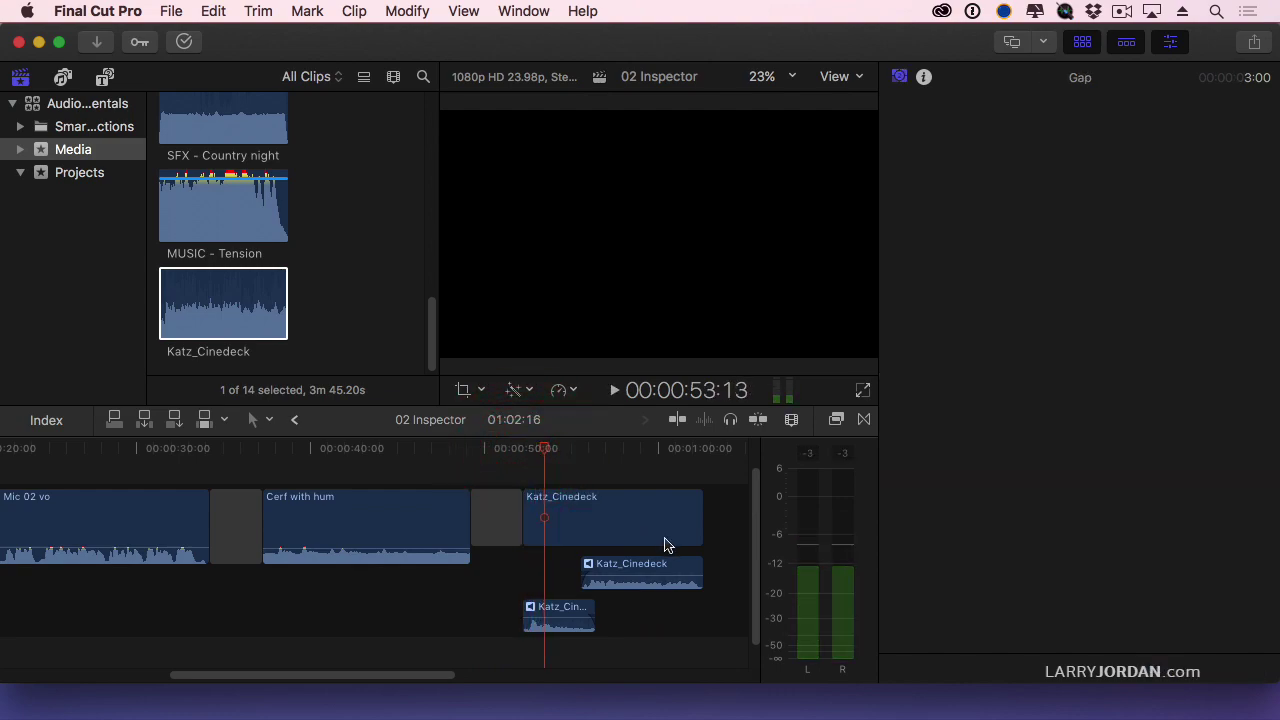
click(604, 448)
key(space)
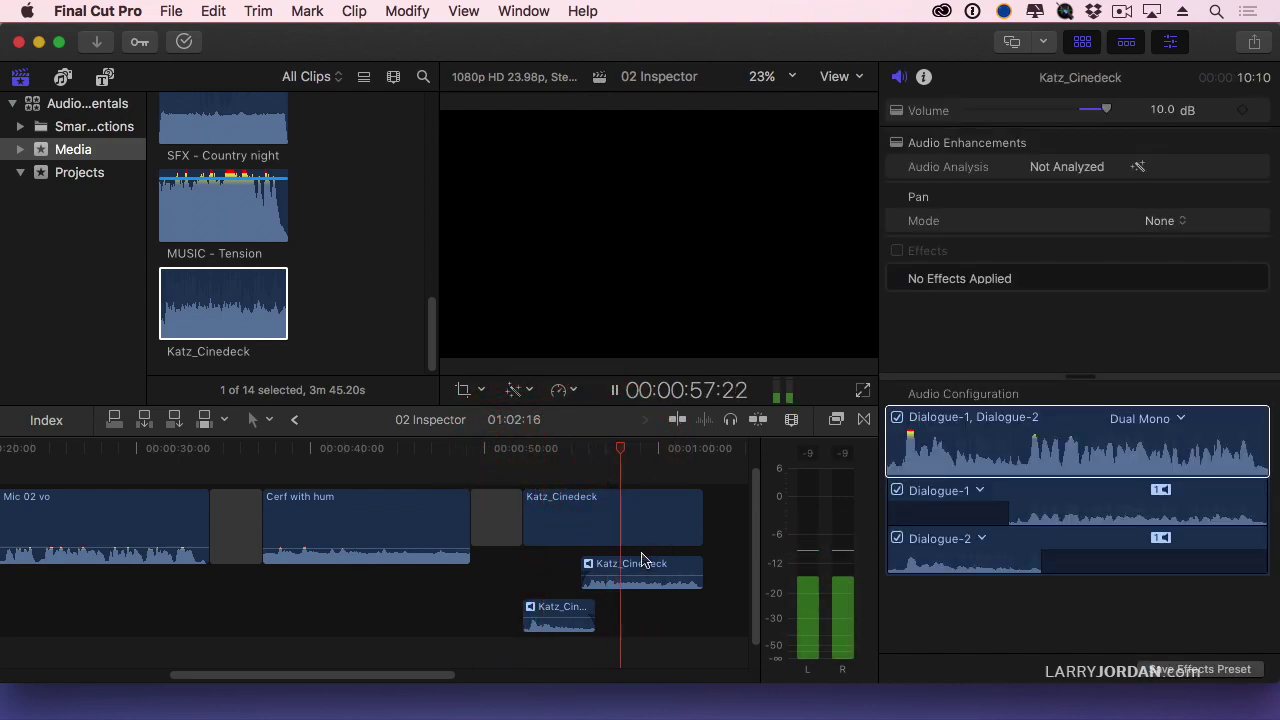
key(space)
Step: Raise the upper channel's volume to 2 dB, check by playback, then select the combined Dialogue-1, Dialogue-2 audio
drag(642, 573, 642, 575)
click(597, 448)
key(space)
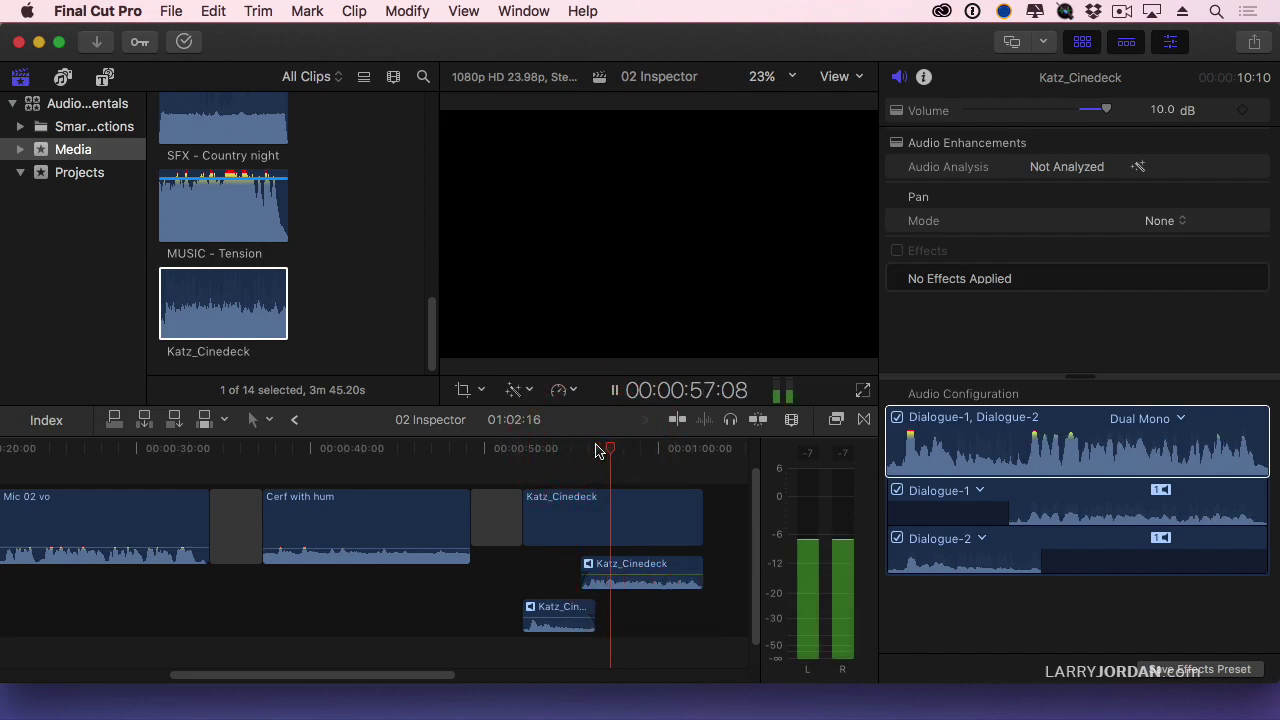
key(space)
click(1155, 612)
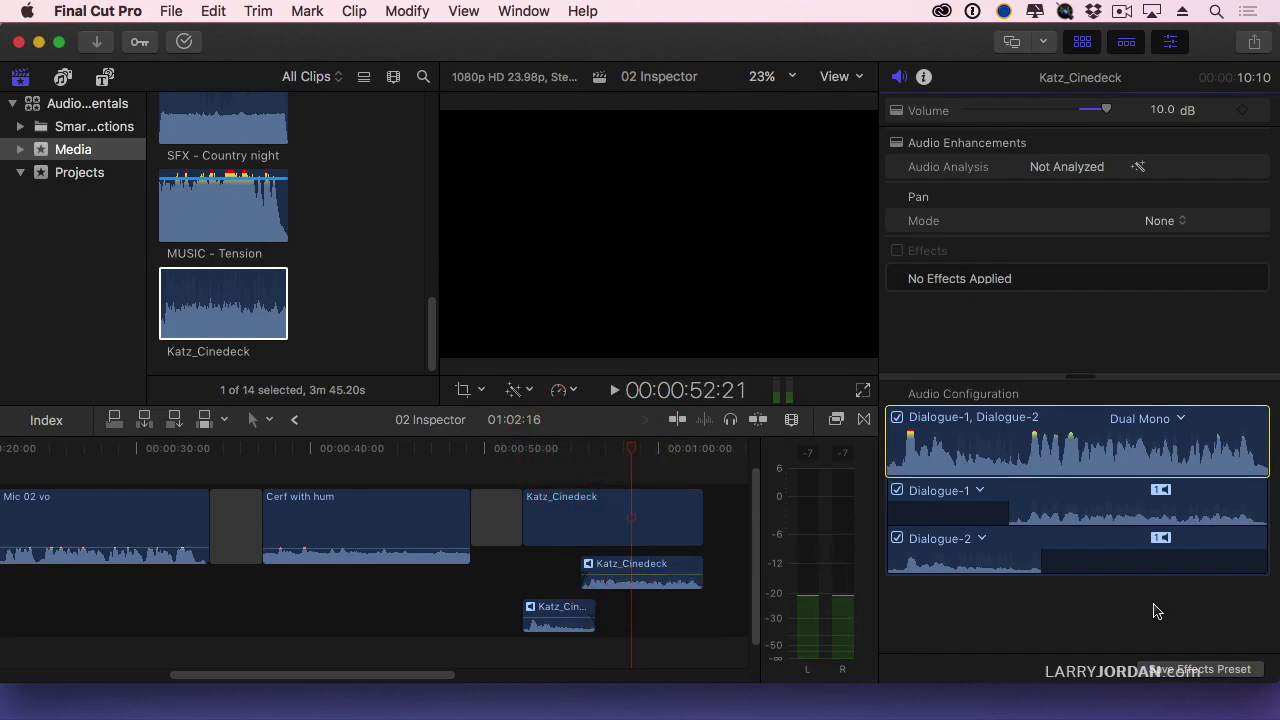